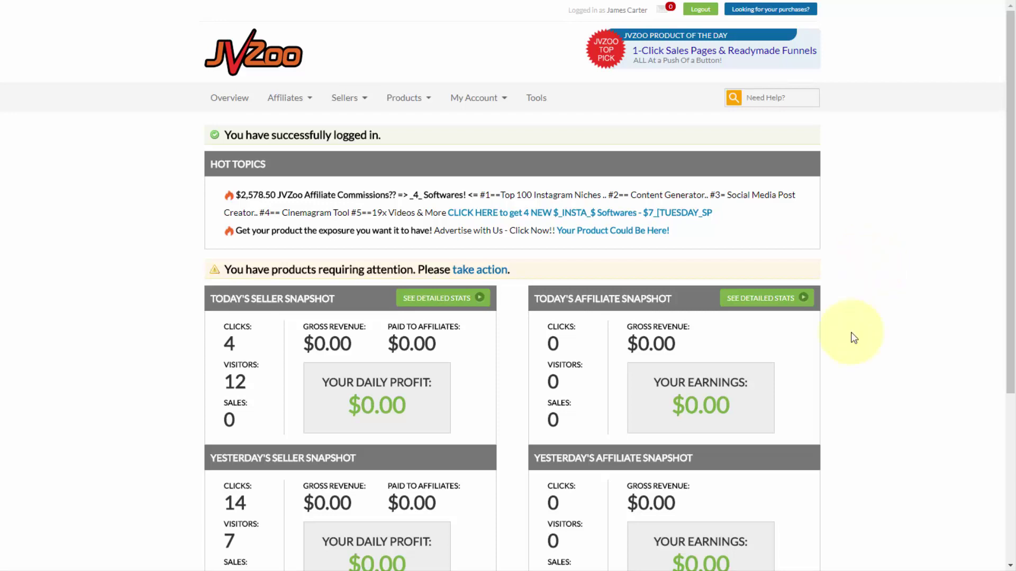
- Go to the Seller's Dashboard from the Sellers menu
left_click(362, 107)
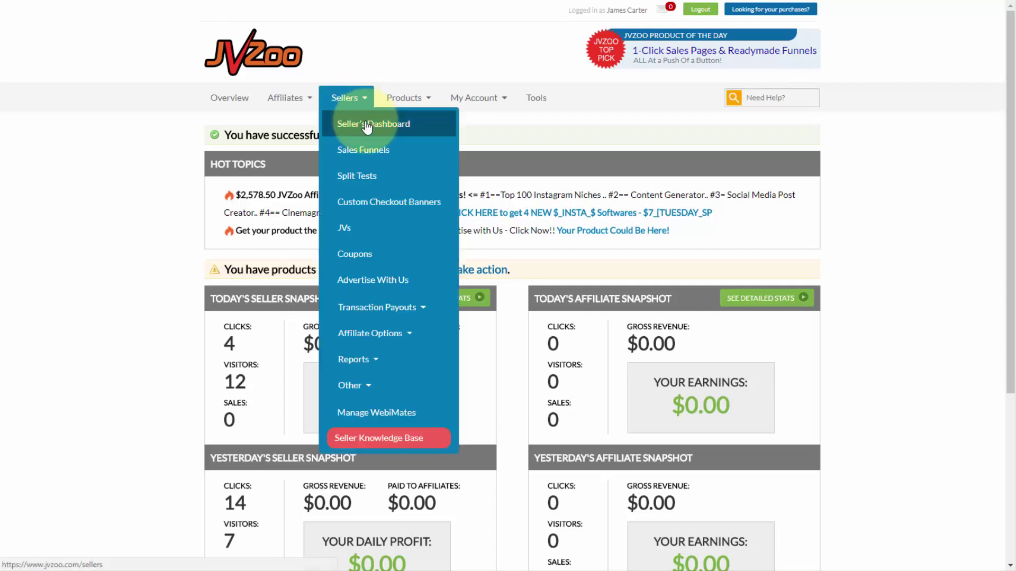
left_click(366, 126)
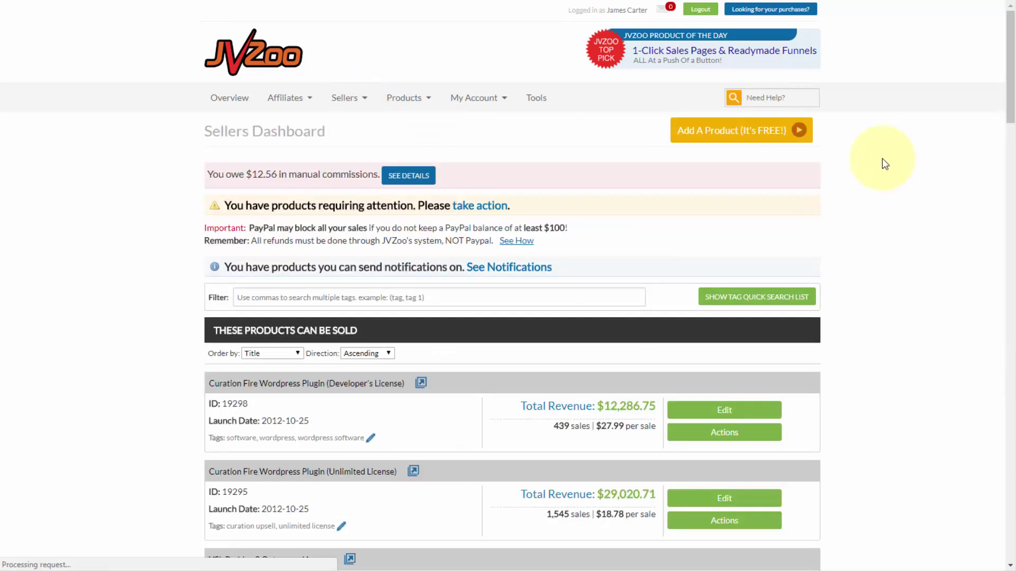
- Add a new product named My Physical Product and show it in the NEW Public Marketplace
left_click(725, 136)
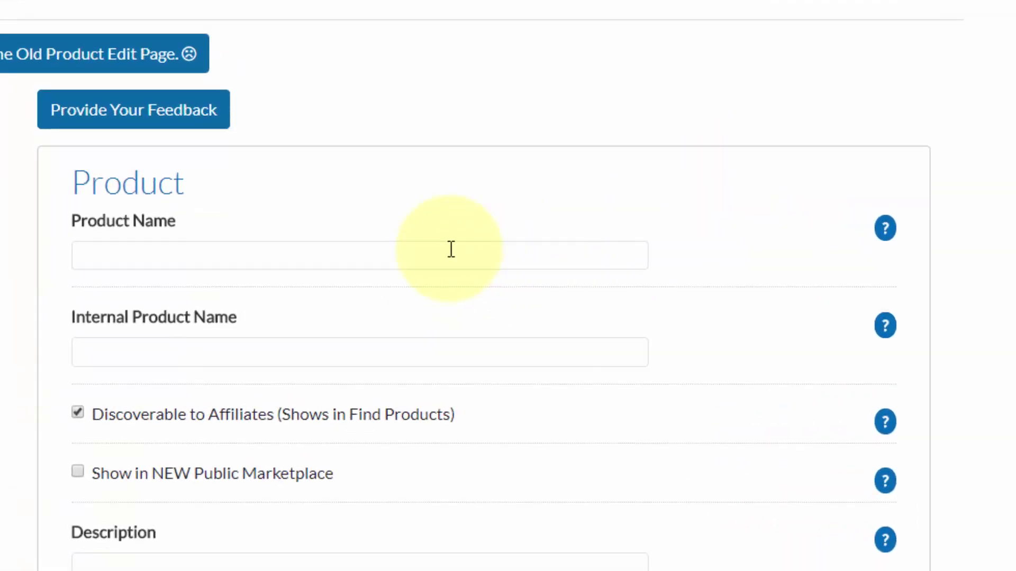
left_click(450, 250)
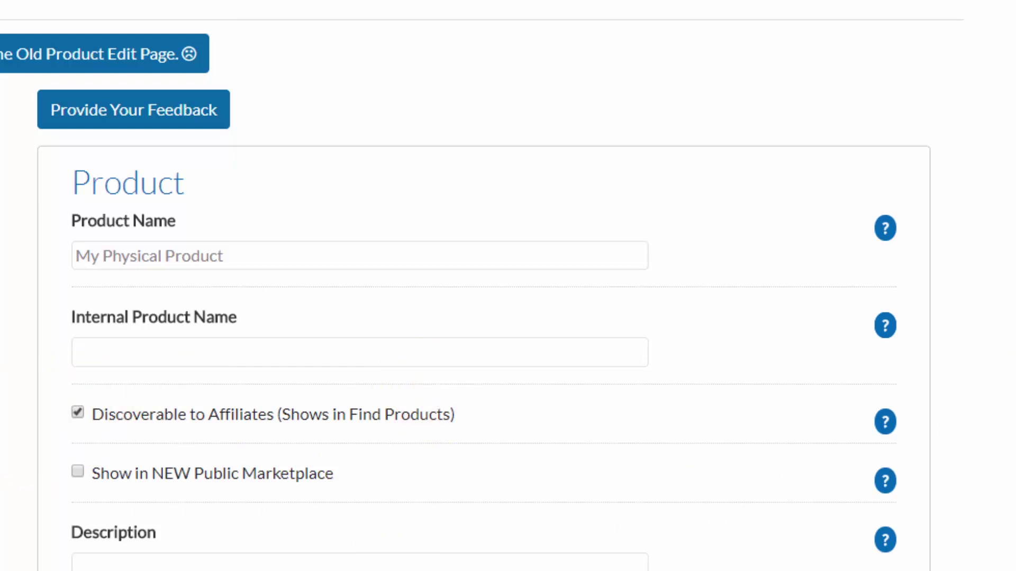
scroll(78, 373, "down", 2)
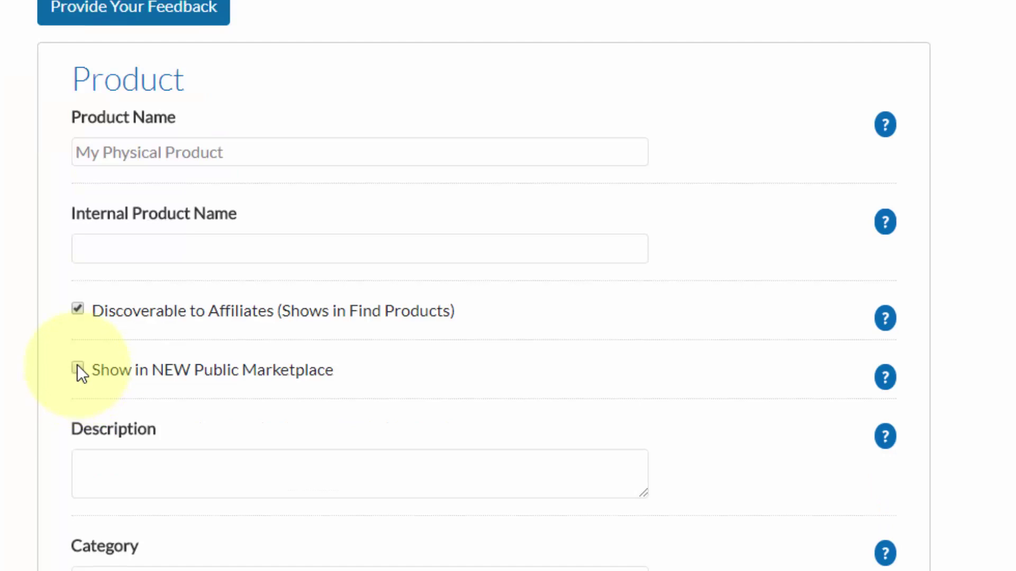
left_click(78, 366)
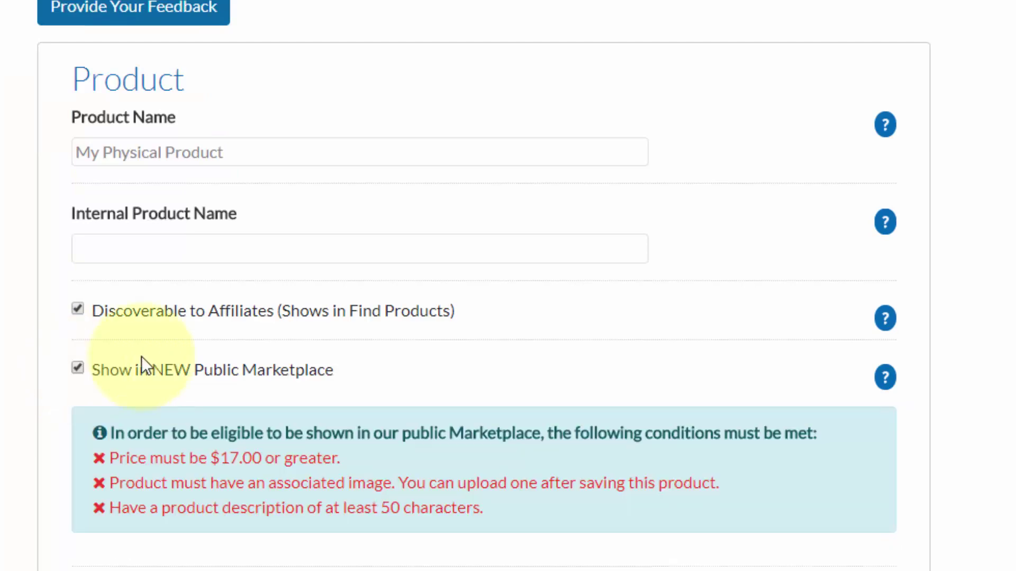
scroll(99, 247, "down", 4)
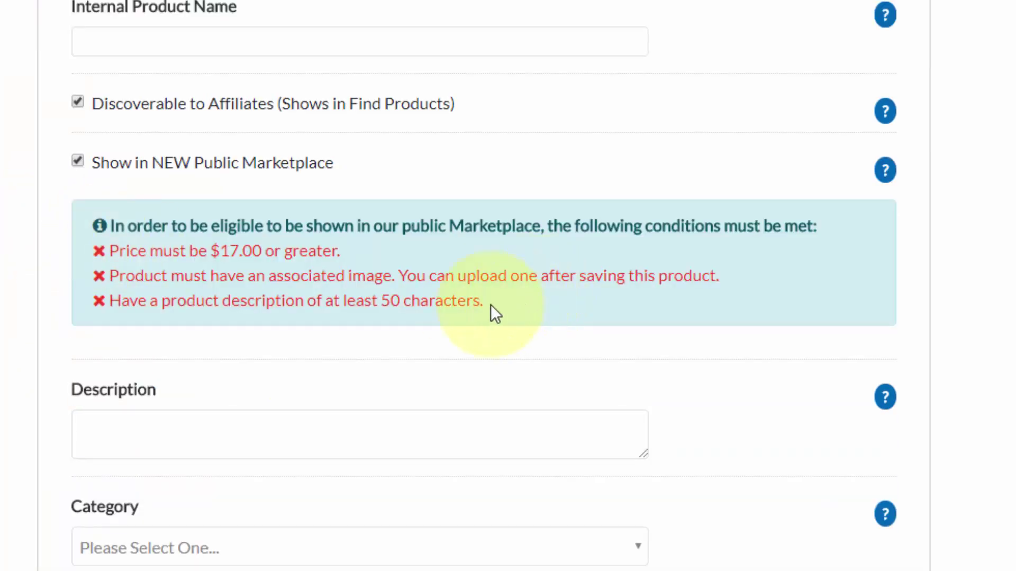
left_click_drag(492, 307, 82, 244)
- Paste in the product description and set the category to Cooking / Food > Baking
left_click(81, 237)
scroll(159, 222, "down", 4)
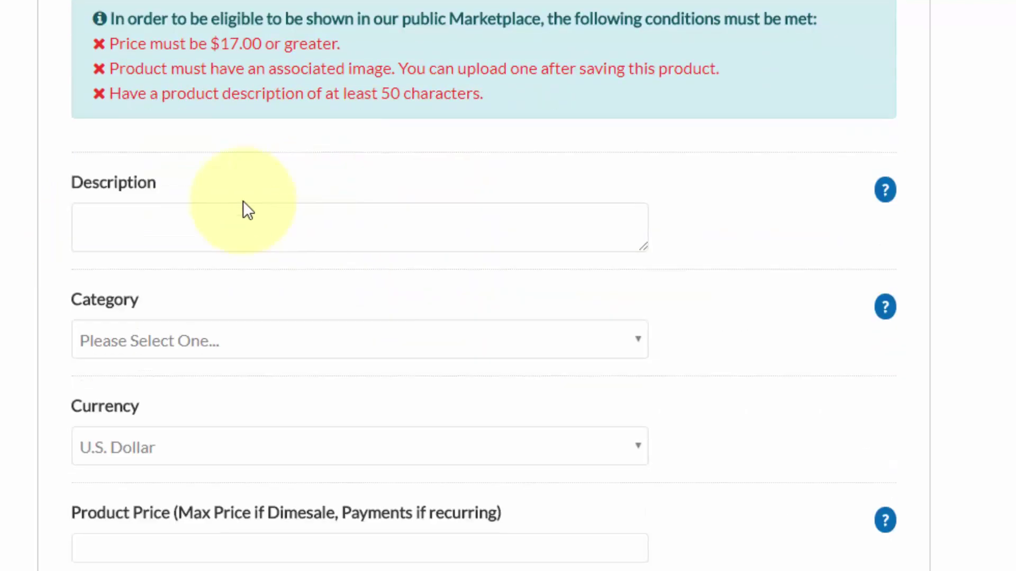
left_click(198, 229)
type("This is a physical product description")
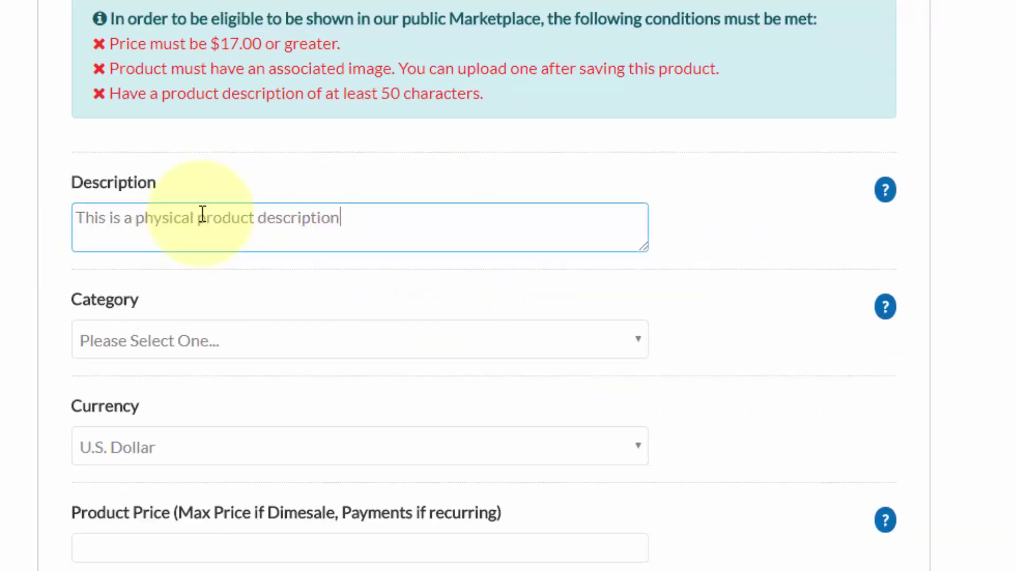
left_click(214, 344)
left_click(199, 129)
scroll(199, 129, "down", 6)
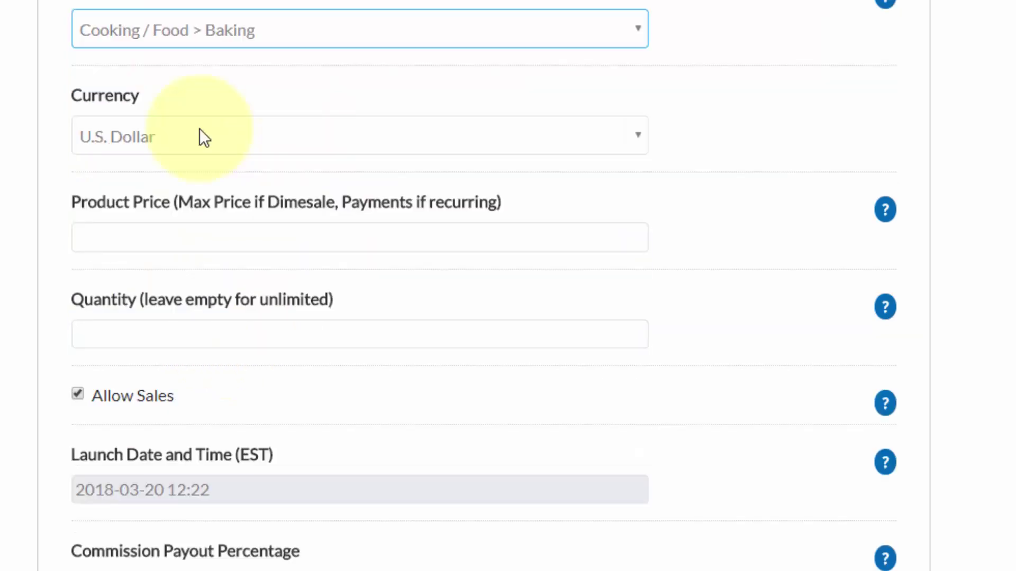
left_click(200, 130)
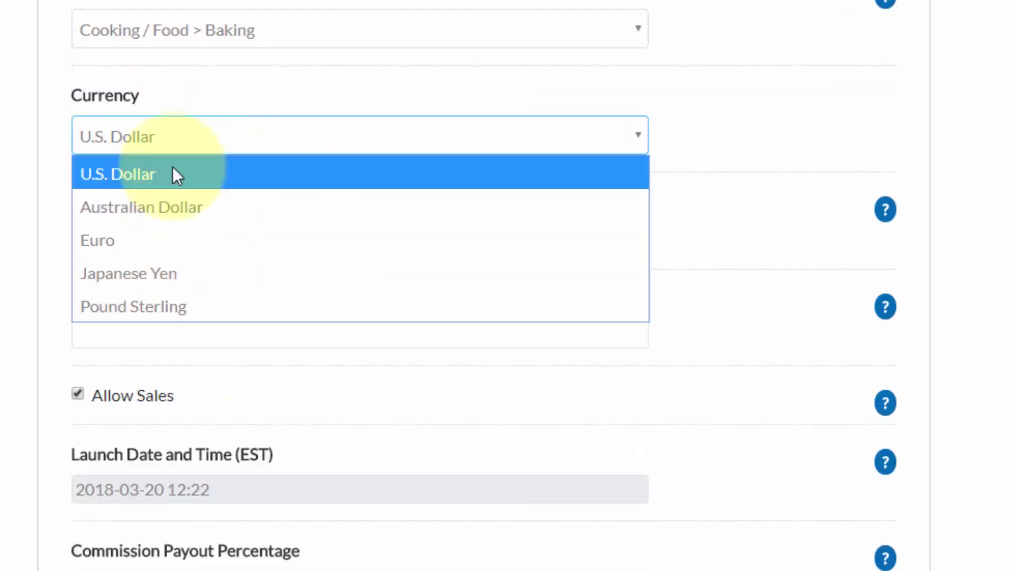
left_click(853, 90)
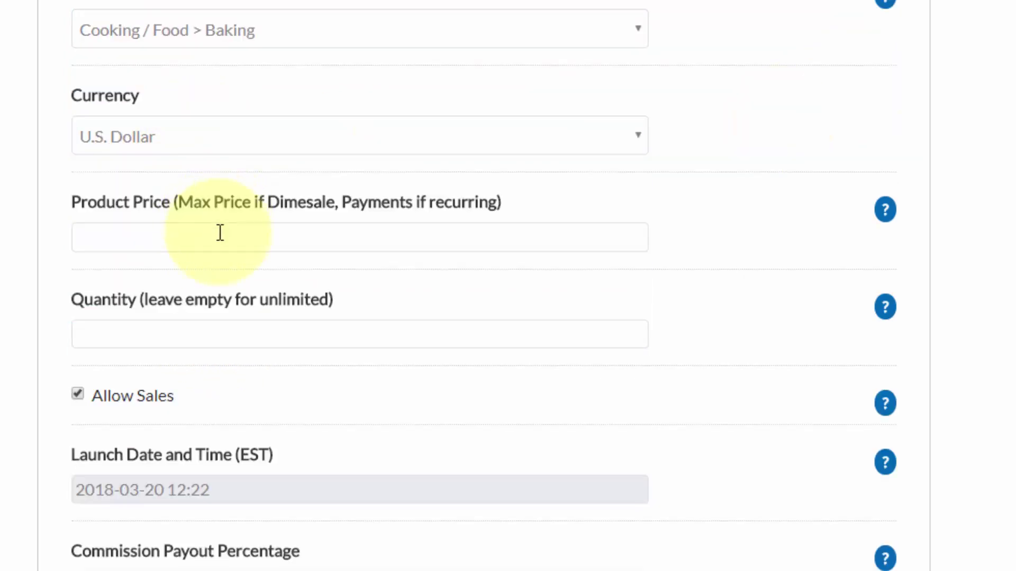
left_click(215, 244)
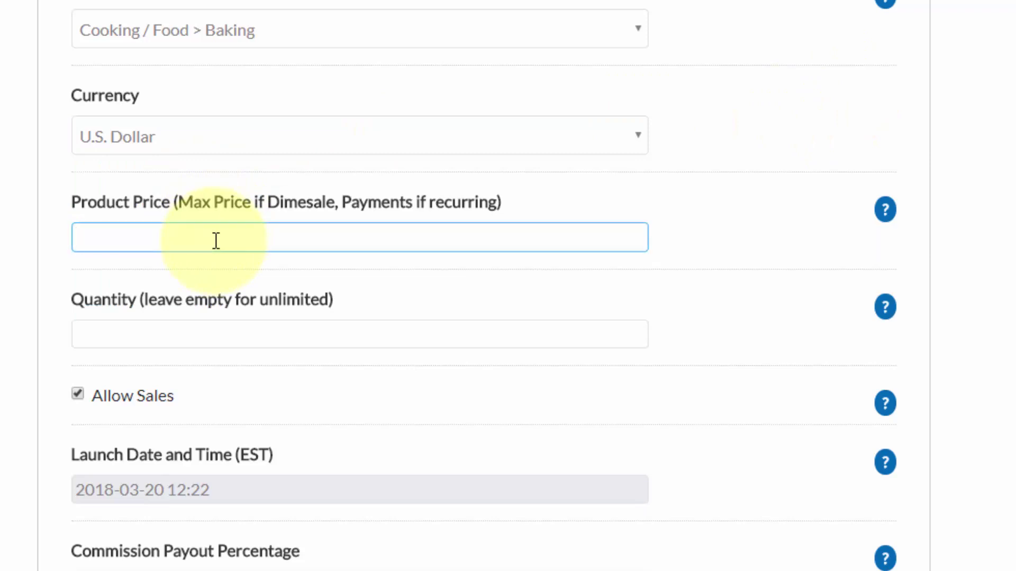
scroll(215, 244, "down", 6)
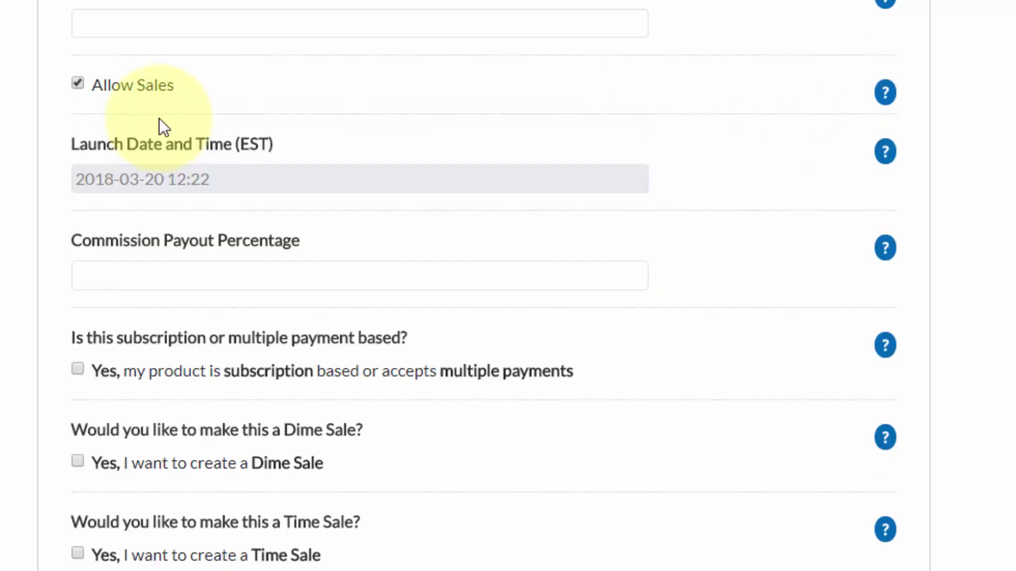
left_click(77, 83)
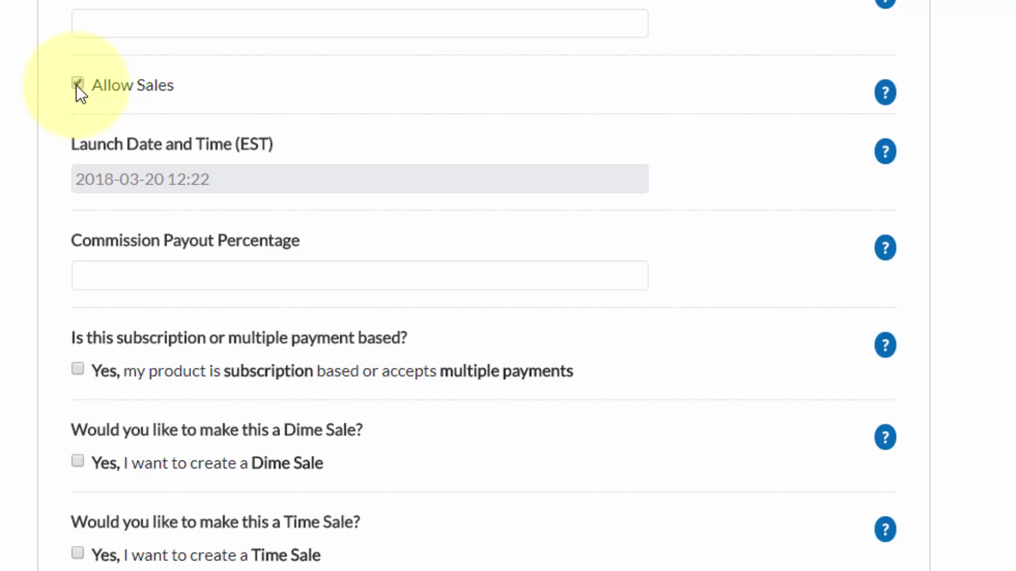
left_click(242, 191)
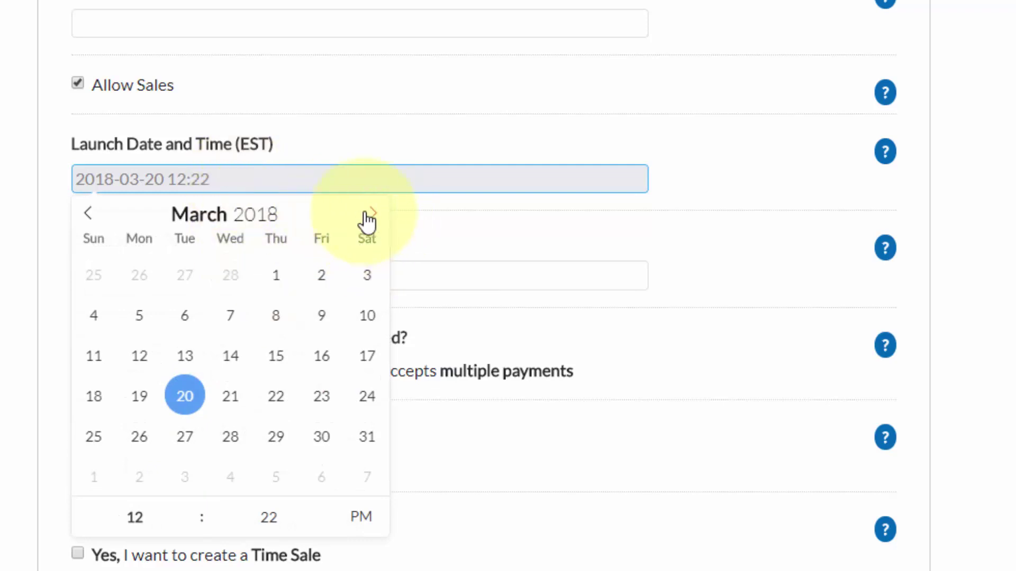
left_click(488, 232)
scroll(488, 233, "down", 4)
left_click(179, 70)
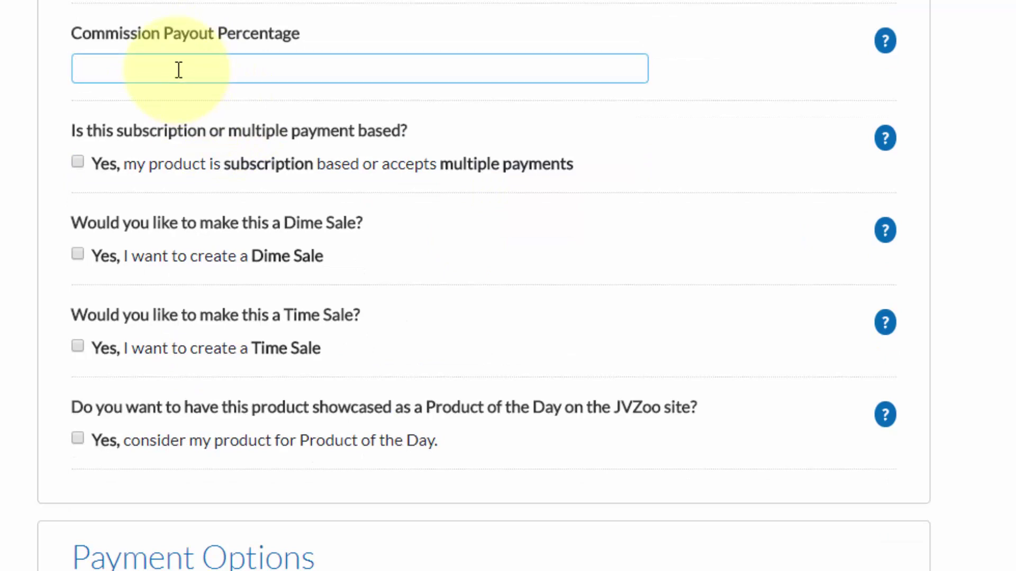
scroll(267, 323, "down", 8)
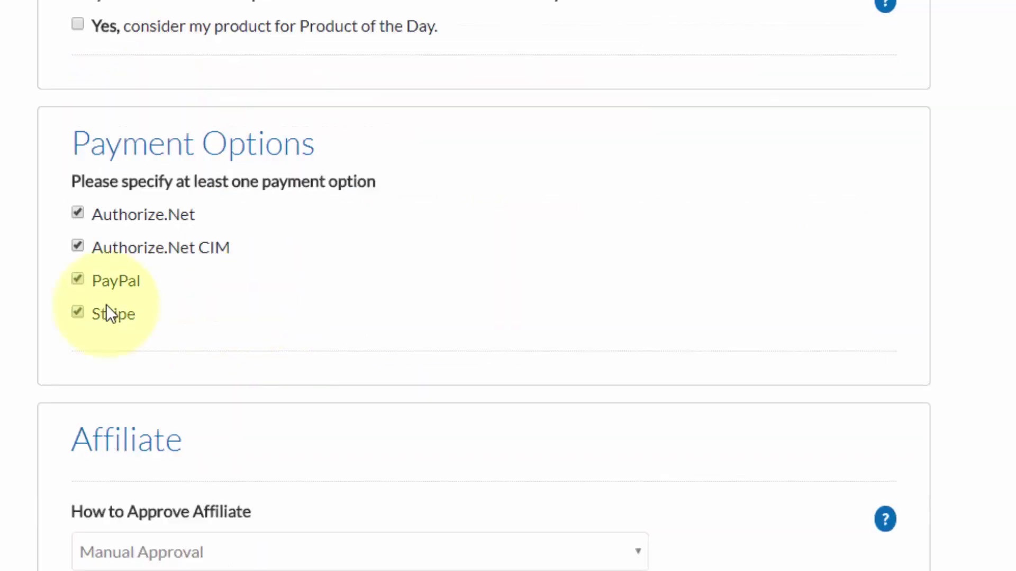
left_click(78, 212)
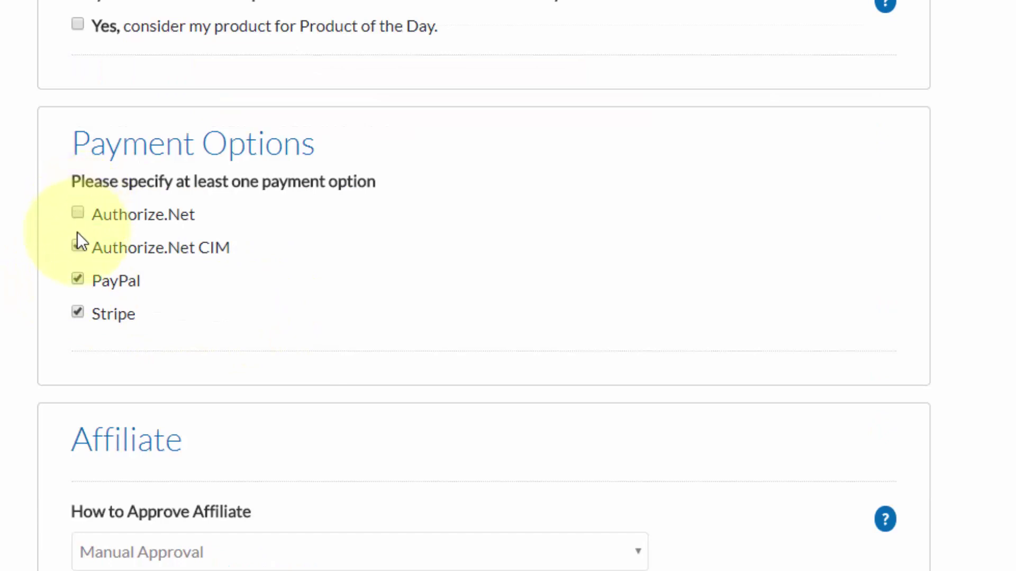
left_click(77, 245)
left_click(77, 278)
left_click(78, 312)
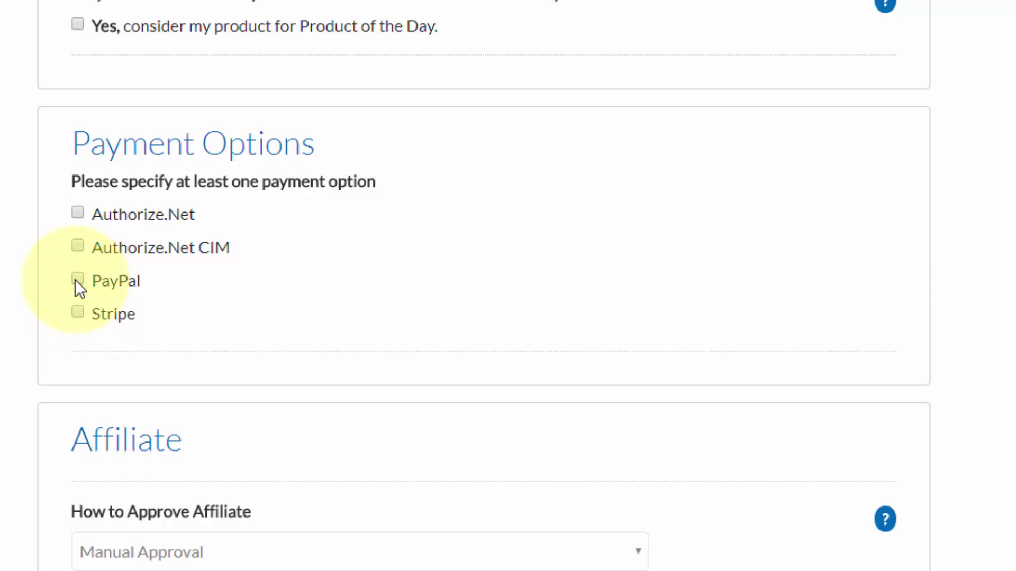
scroll(80, 284, "down", 7)
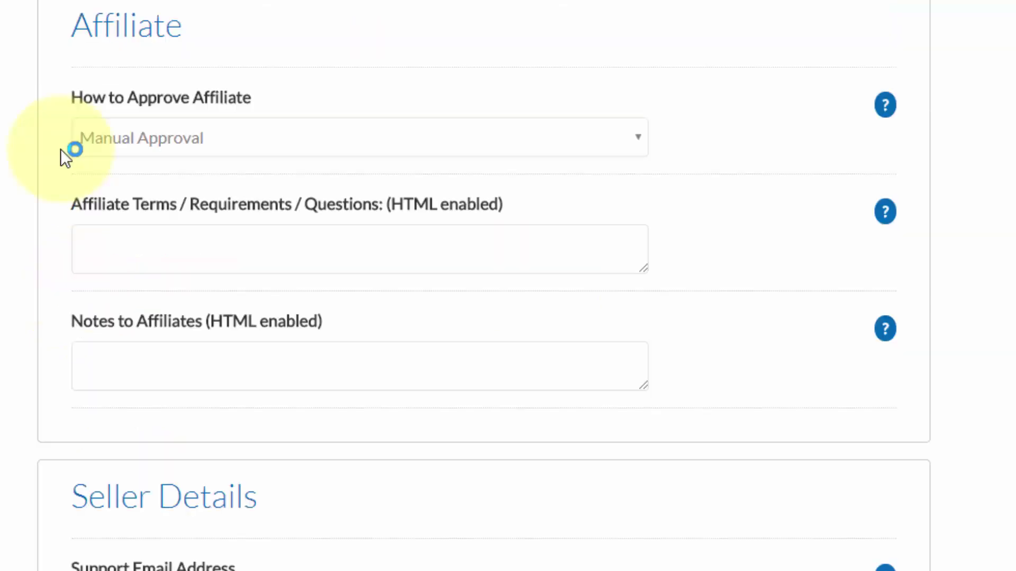
left_click(132, 140)
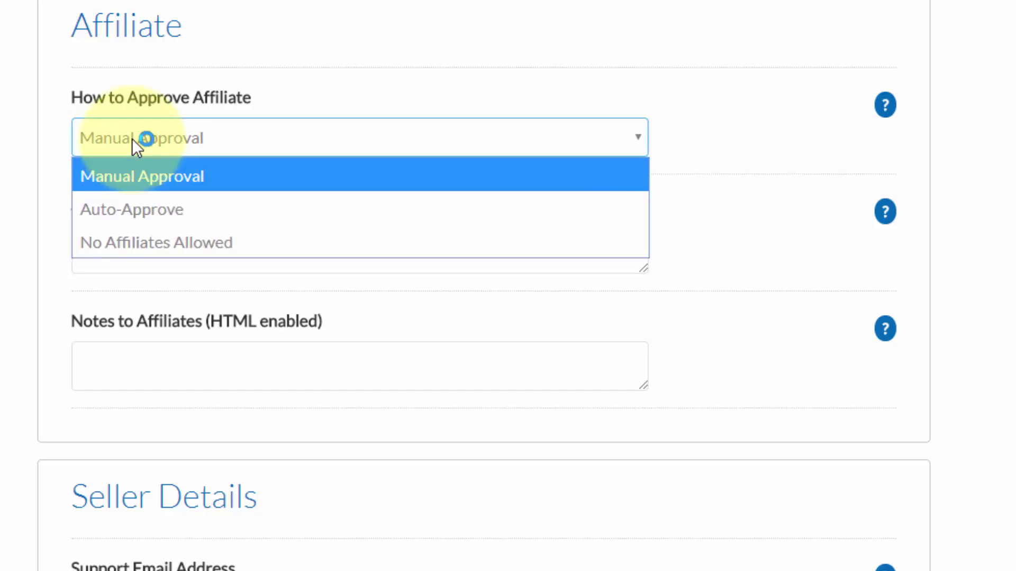
left_click(171, 176)
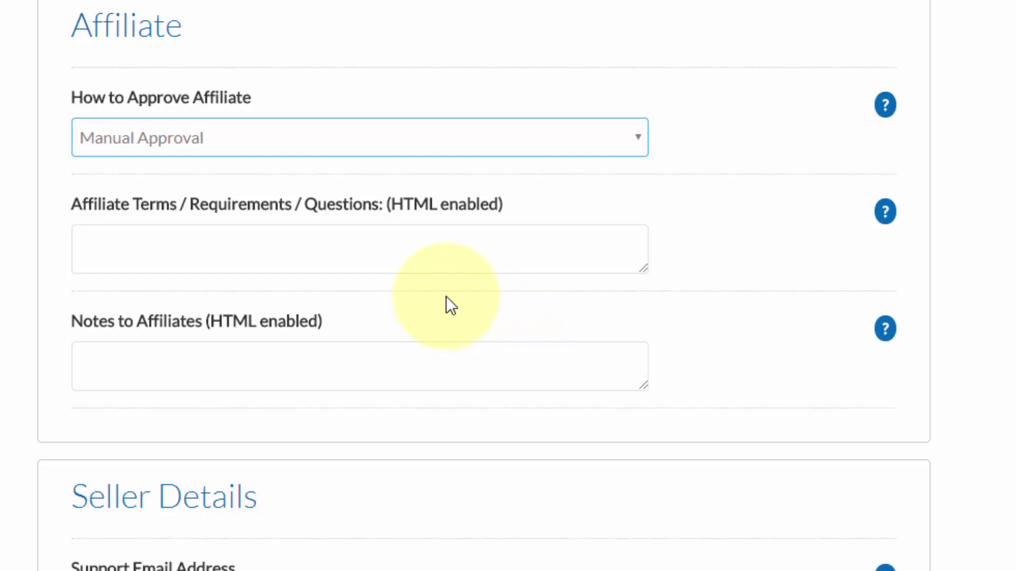
- Autofill the seller's support e-mail address in Seller Details
scroll(102, 147, "down", 10)
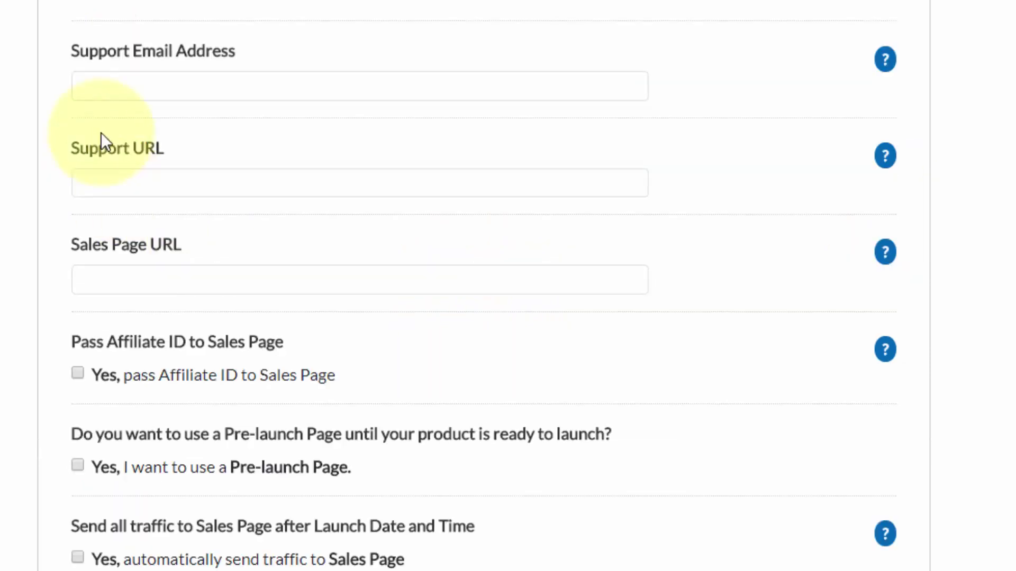
left_click(116, 94)
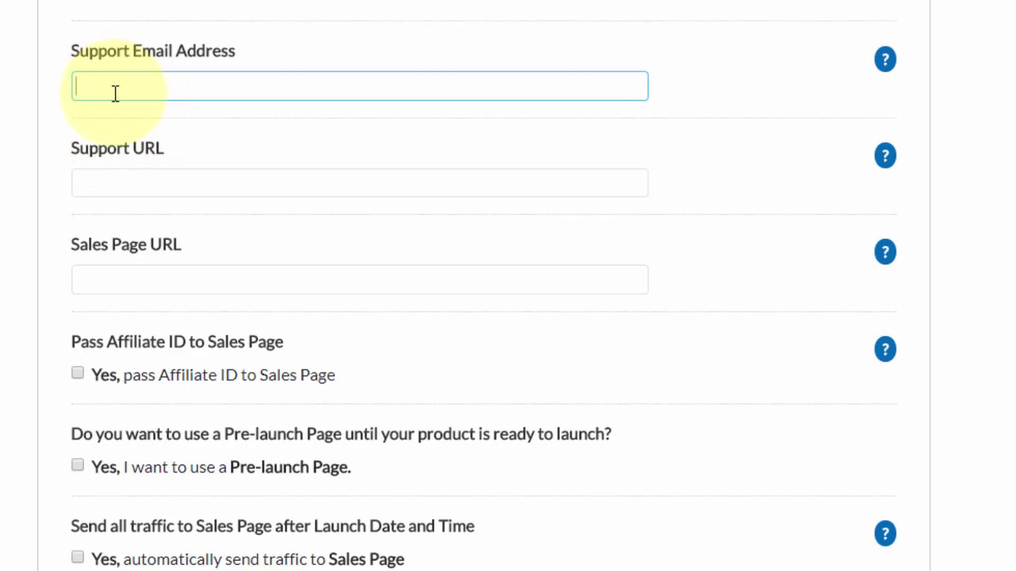
key("ctrl+v")
left_click_drag(338, 89, 58, 73)
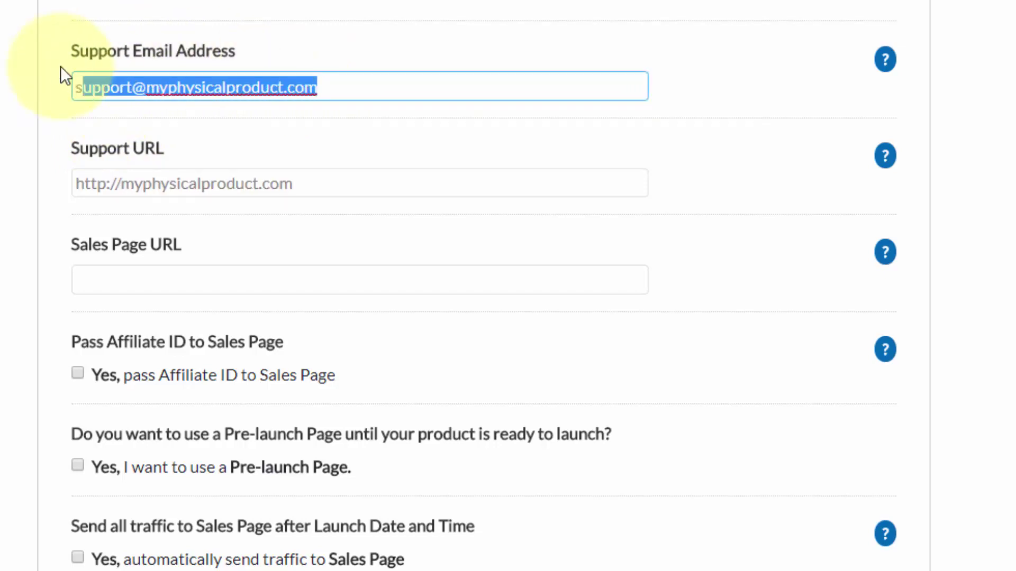
left_click(318, 187)
type("/s")
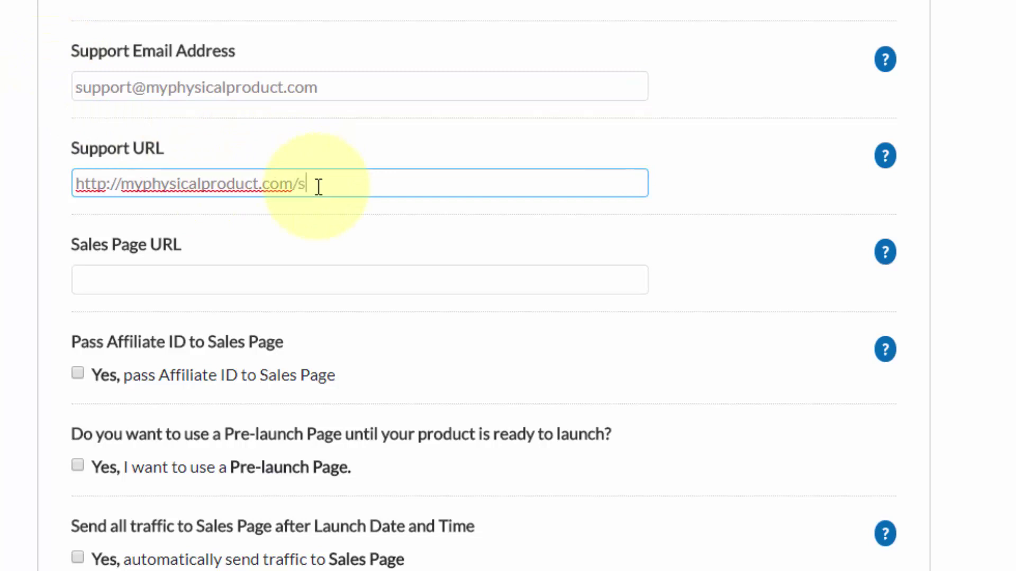
type("upport")
key("Tab")
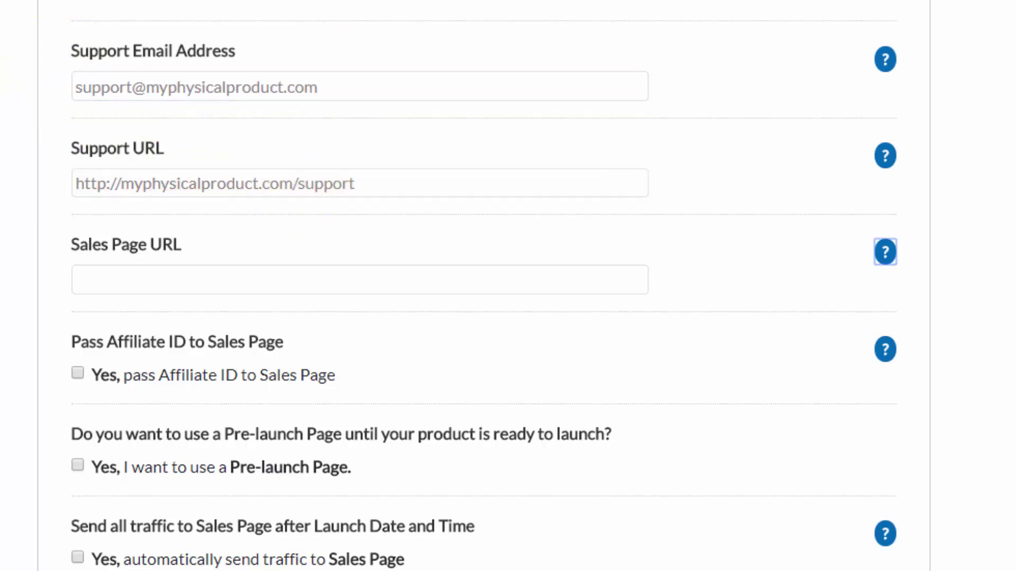
left_click(166, 275)
type("myphysicalproduct.com")
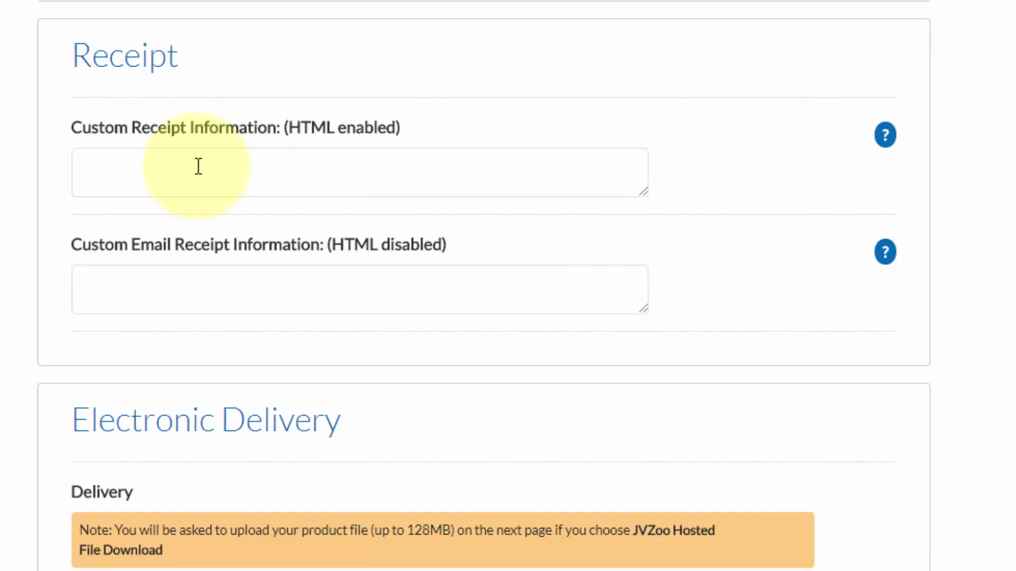
left_click(154, 169)
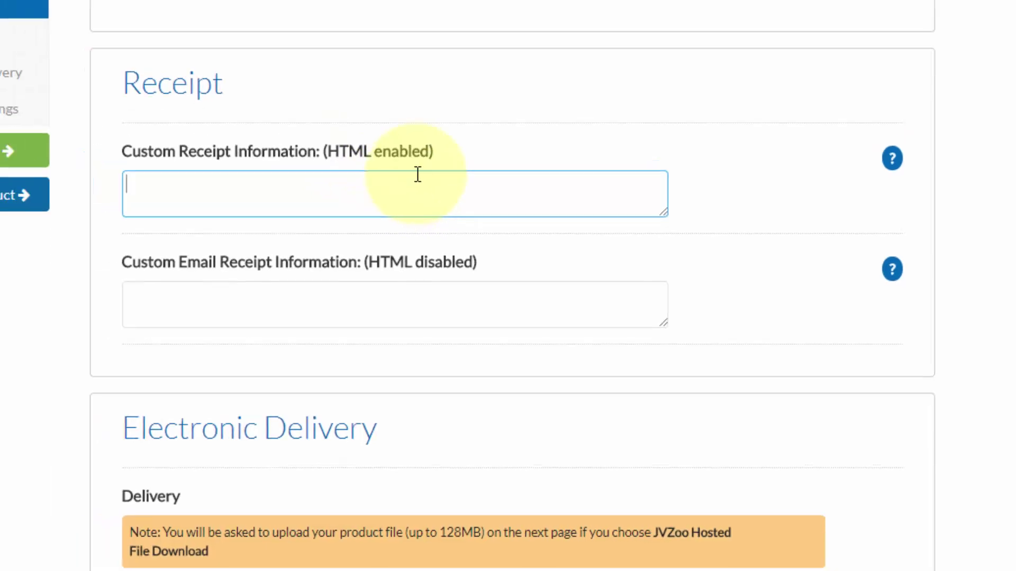
- Enable shipping to the US with a 5.95 flat fee amount
scroll(475, 141, "down", 8)
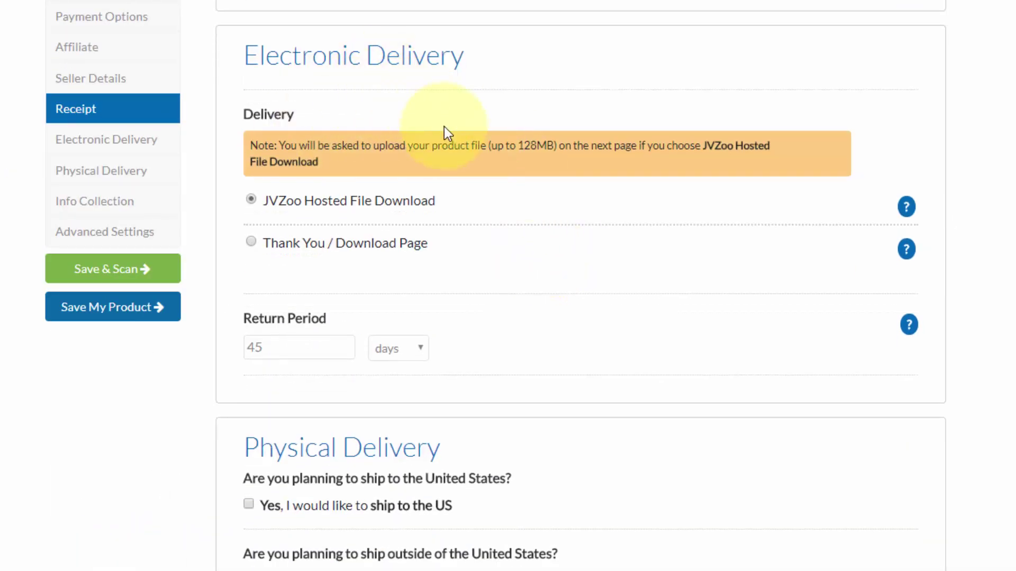
scroll(441, 136, "down", 3)
scroll(439, 137, "down", 5)
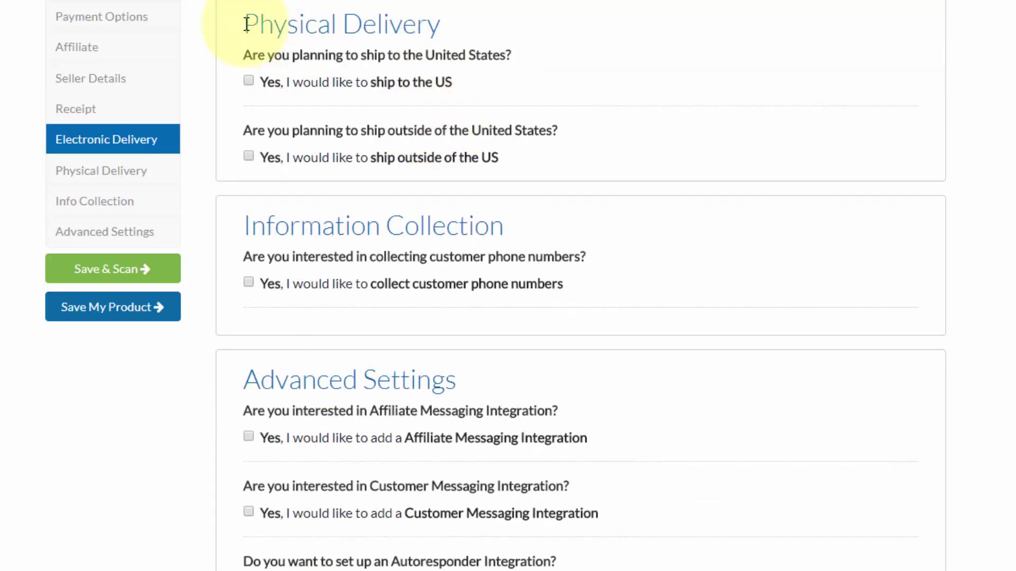
left_click_drag(244, 23, 471, 28)
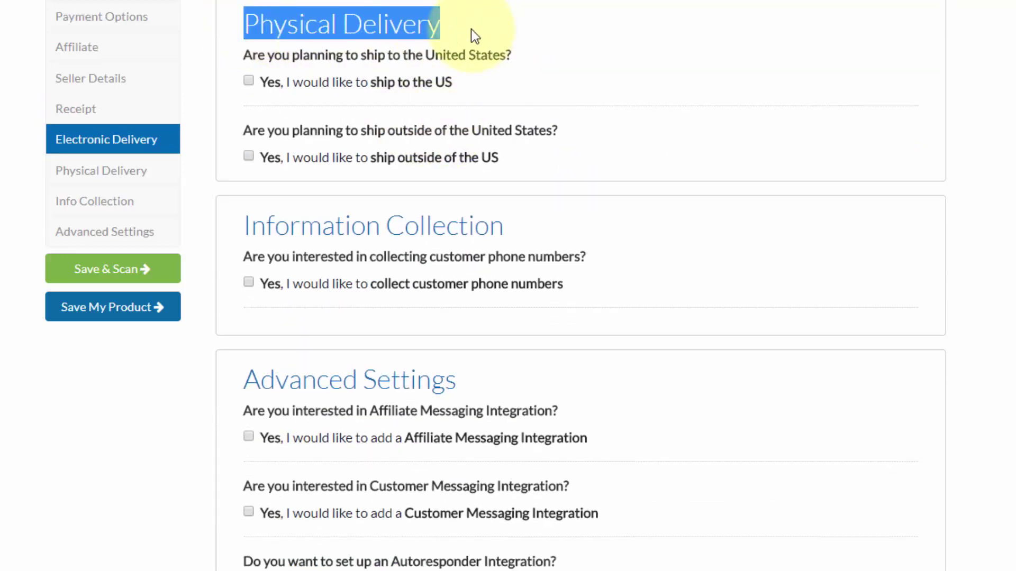
left_click(471, 29)
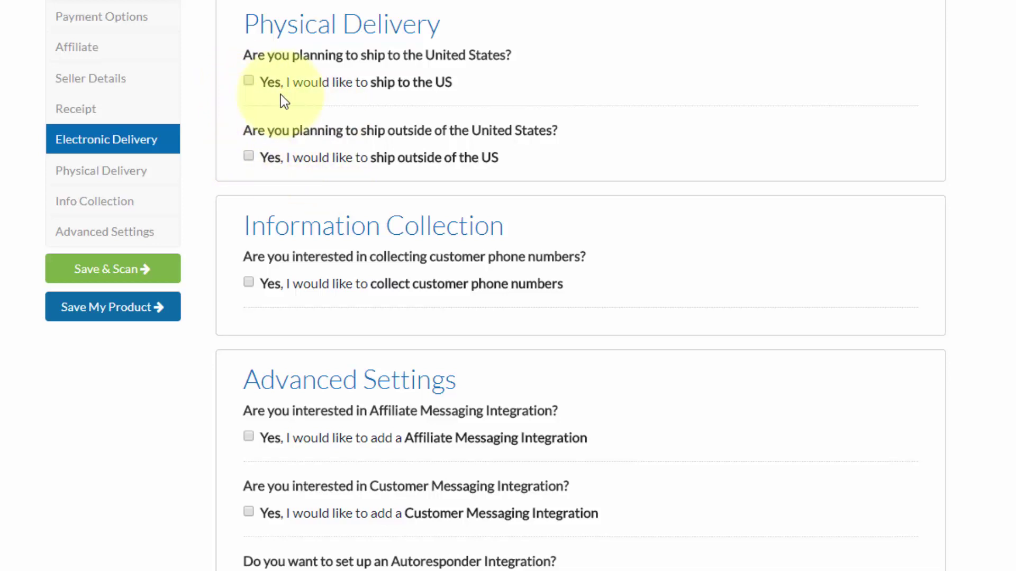
left_click(249, 81)
left_click(580, 146)
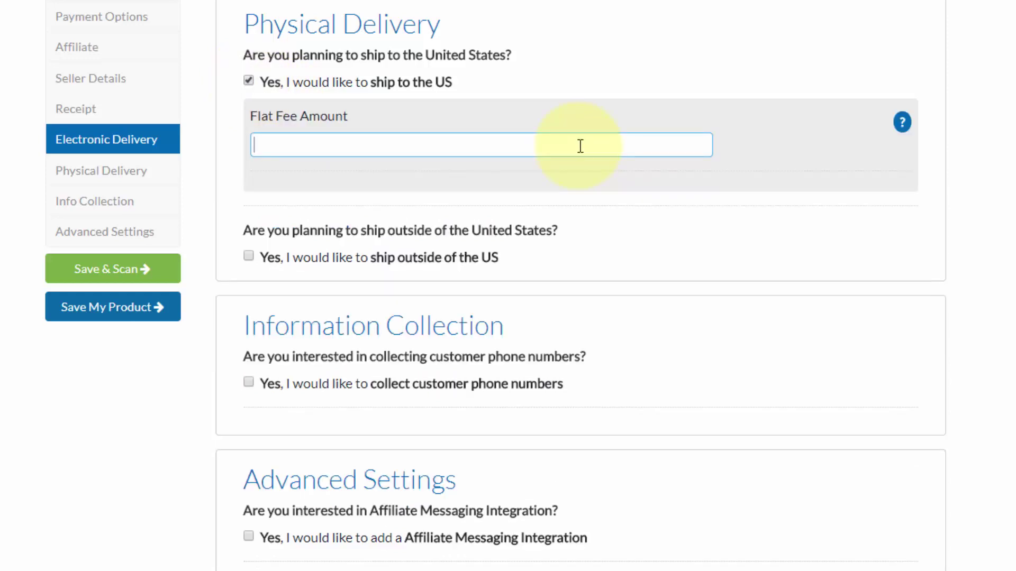
type("5.95")
- Collect customer phone numbers, marked as Required at Check Out
scroll(783, 206, "down", 5)
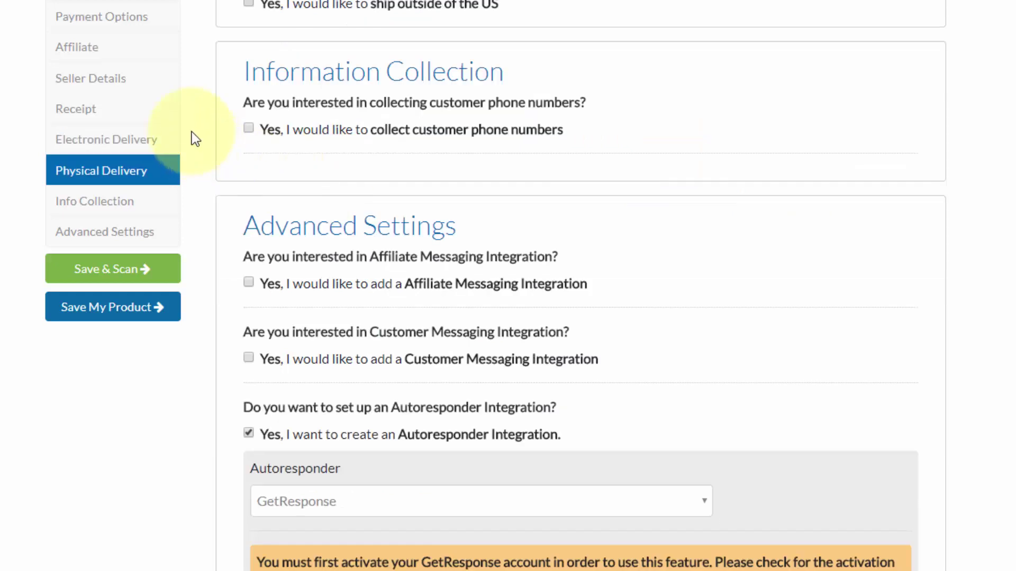
left_click(249, 128)
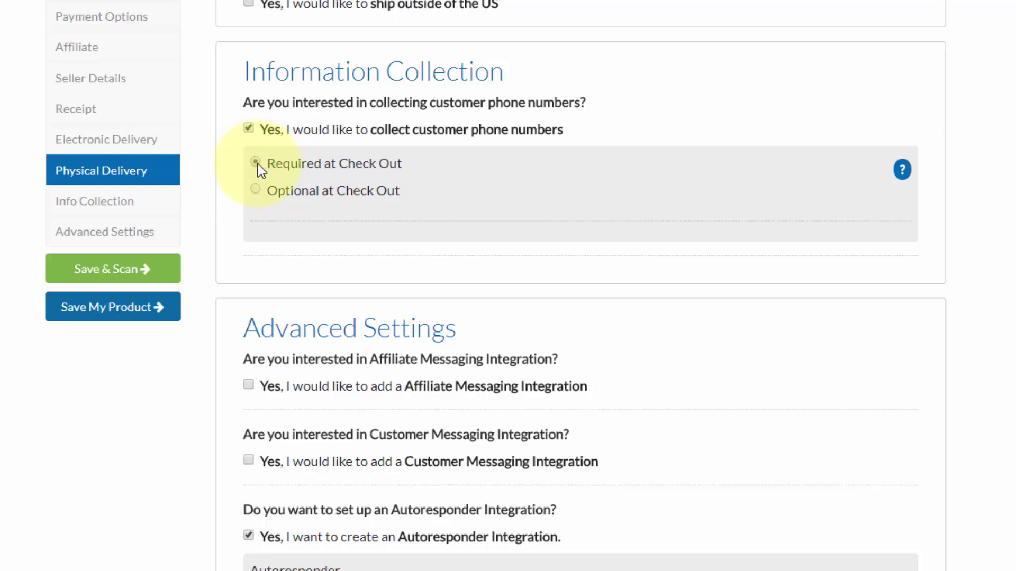
left_click(256, 162)
scroll(620, 305, "down", 4)
scroll(620, 305, "down", 11)
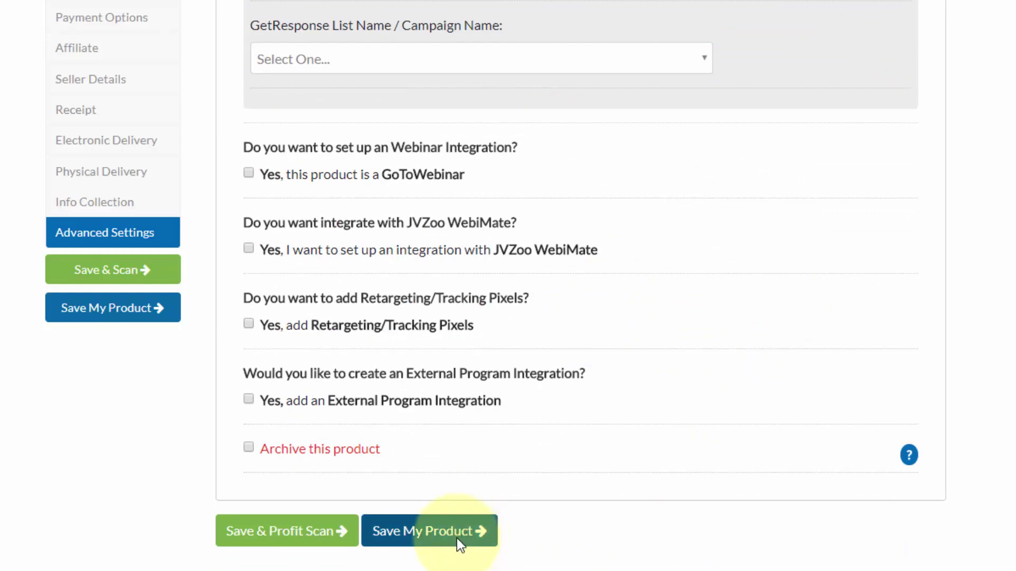
scroll(924, 388, "down", 3)
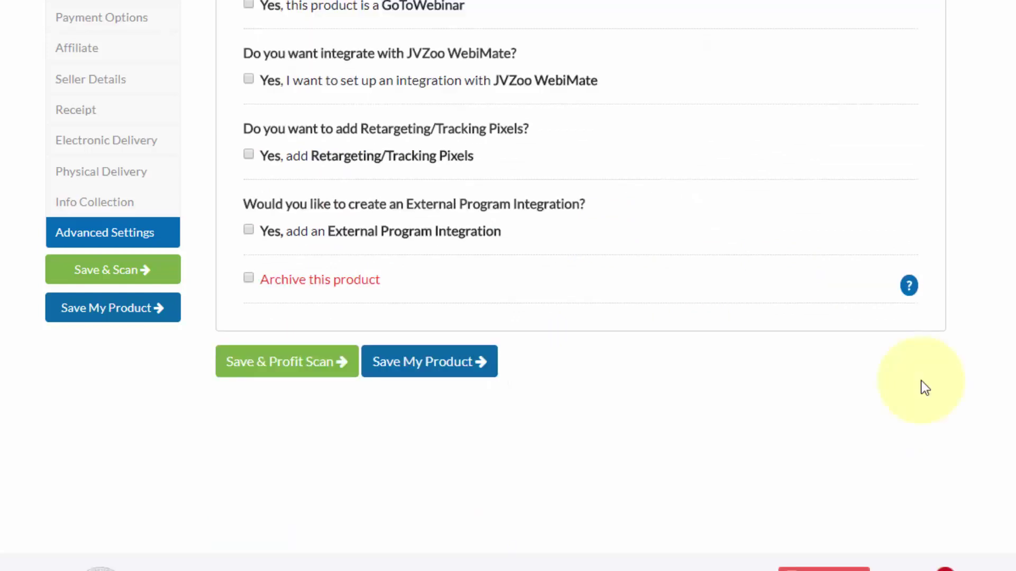